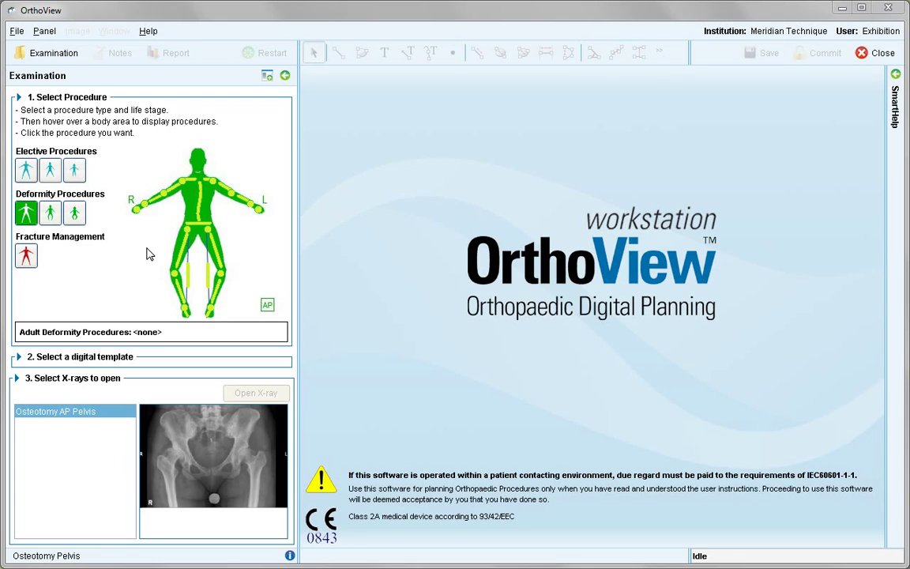
Choose the right femur Adult Osteotomy Plate procedure and open the Osteotomy AP Pelvis X-ray
mouse_move(177, 245)
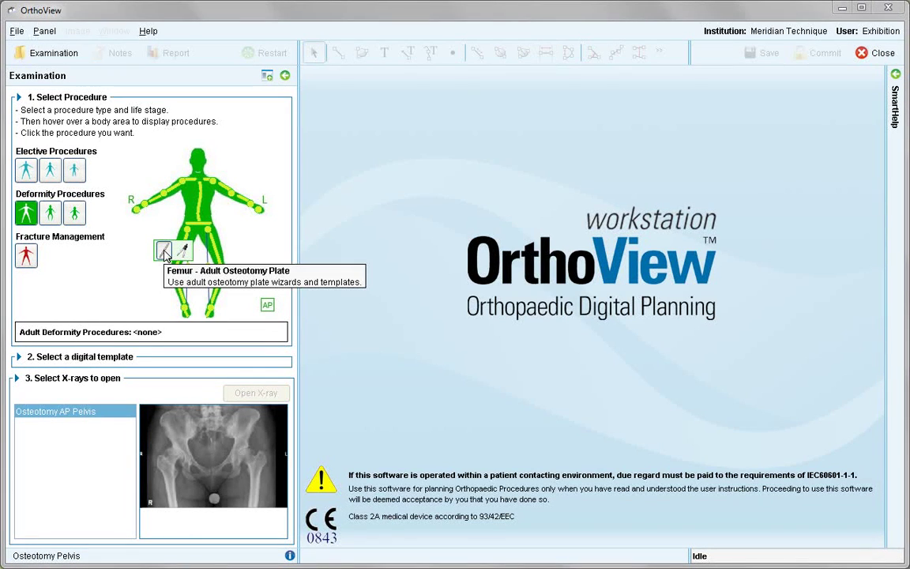
click(164, 252)
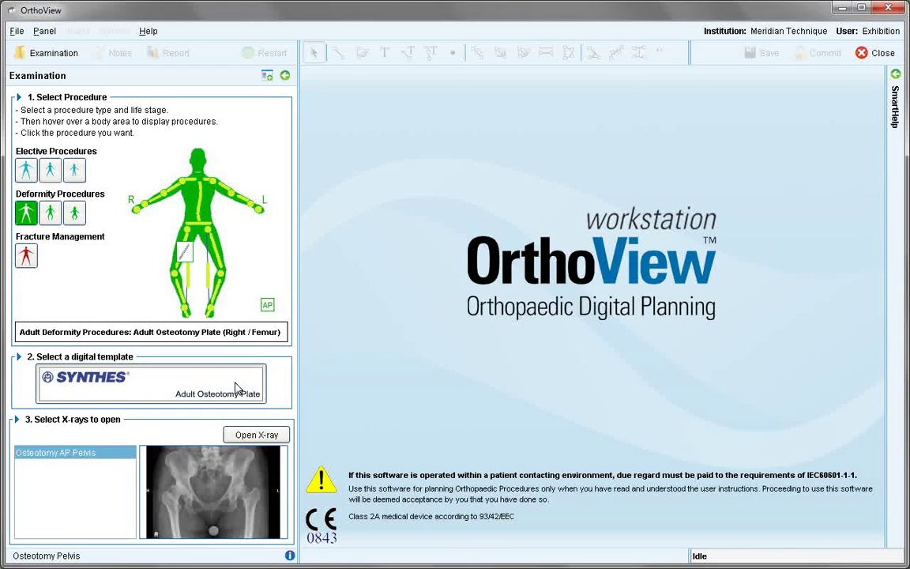
click(273, 439)
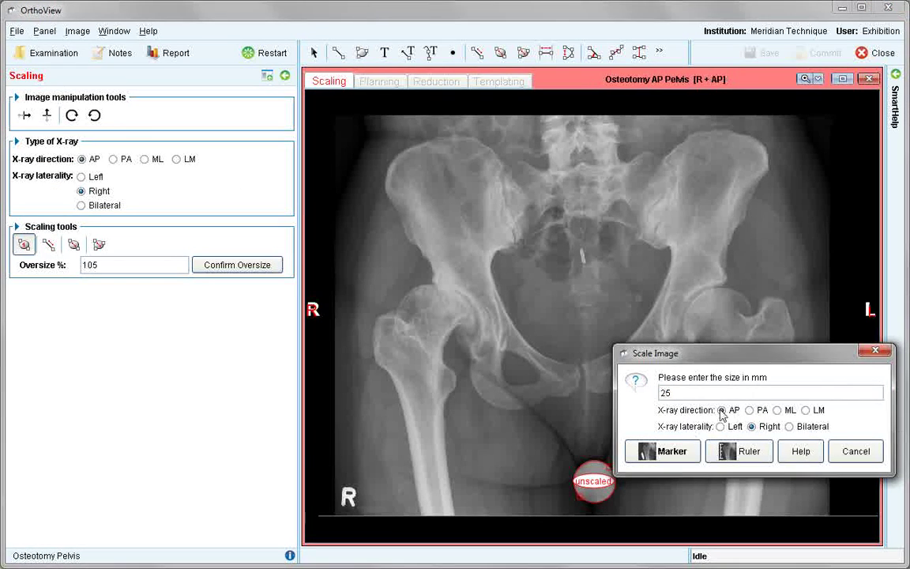
Calibrate the X-ray from the 25 mm marker, enter Reduction, and start outlining the shaft fragment
click(684, 456)
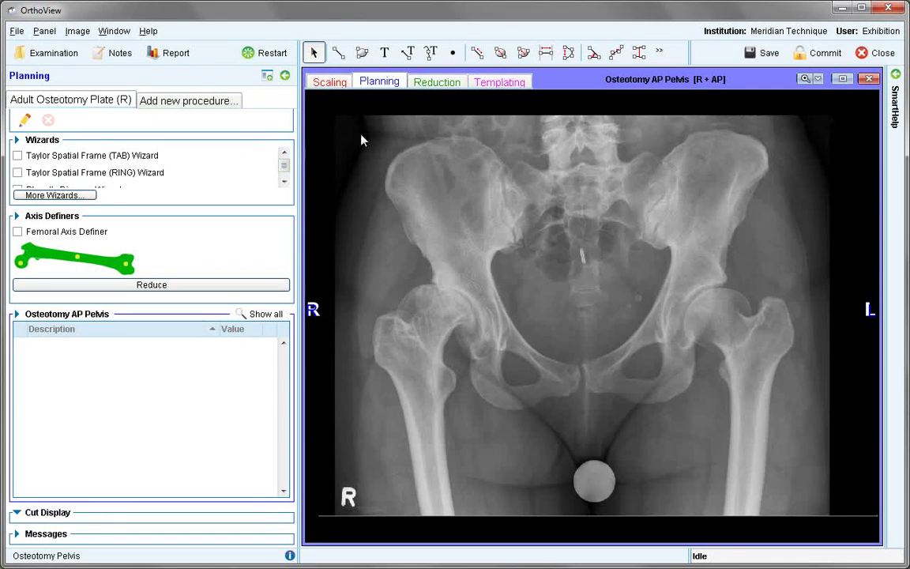
click(433, 90)
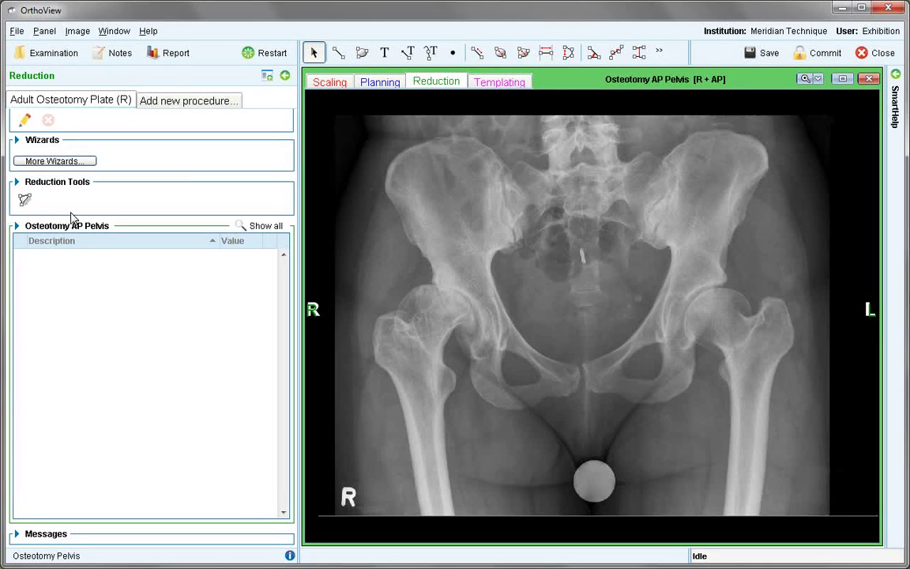
click(23, 200)
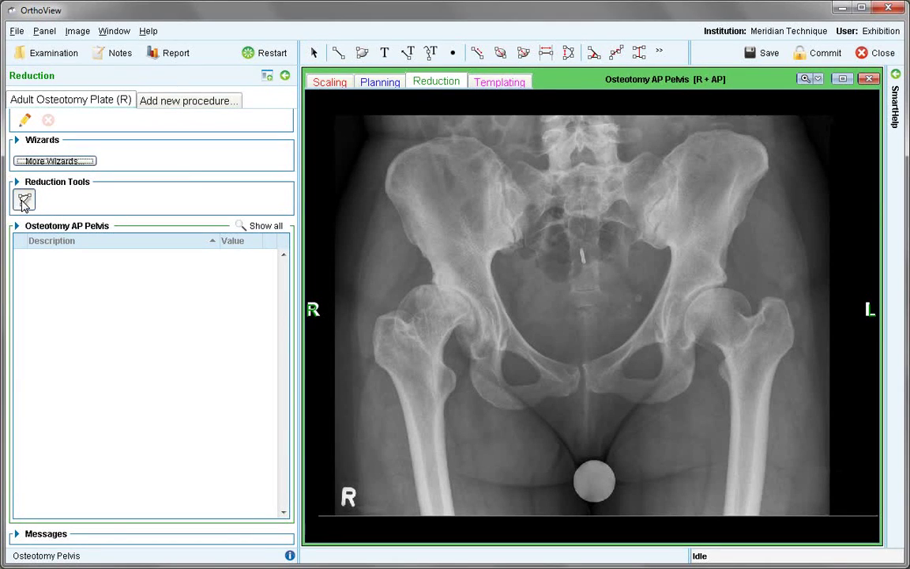
click(400, 400)
Finish the femoral shaft fragment outline with its remaining corners and close it
click(447, 394)
click(472, 514)
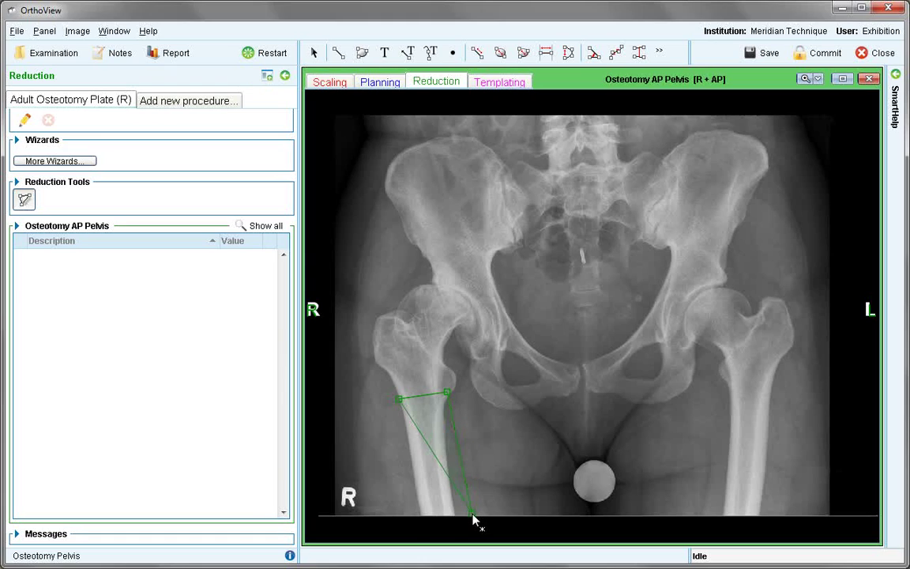
click(404, 515)
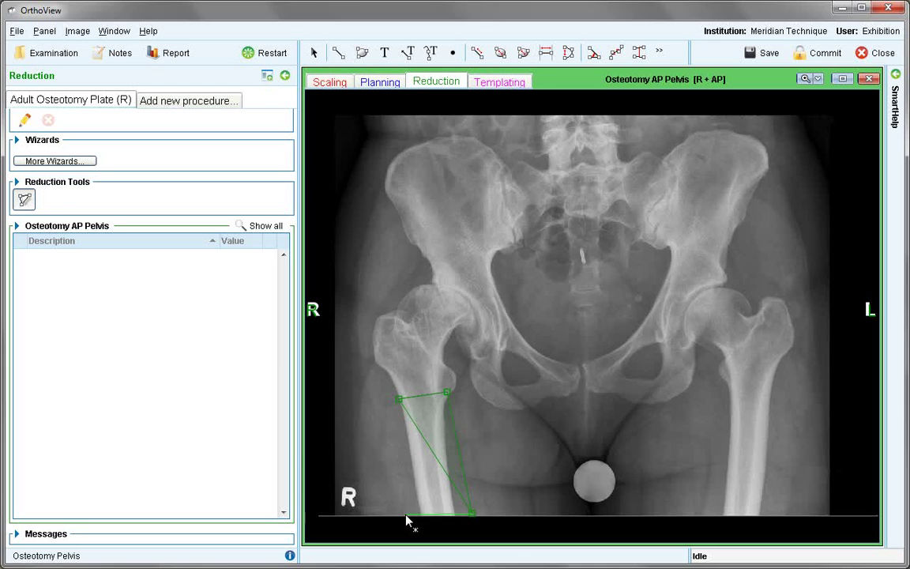
click(399, 401)
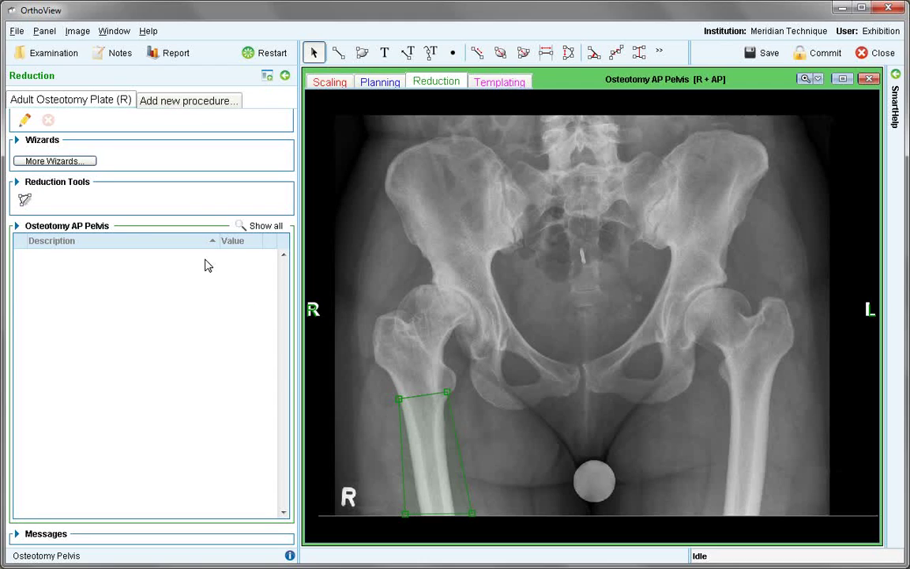
Outline the proximal femur and femoral head as a second closed fragment
click(24, 200)
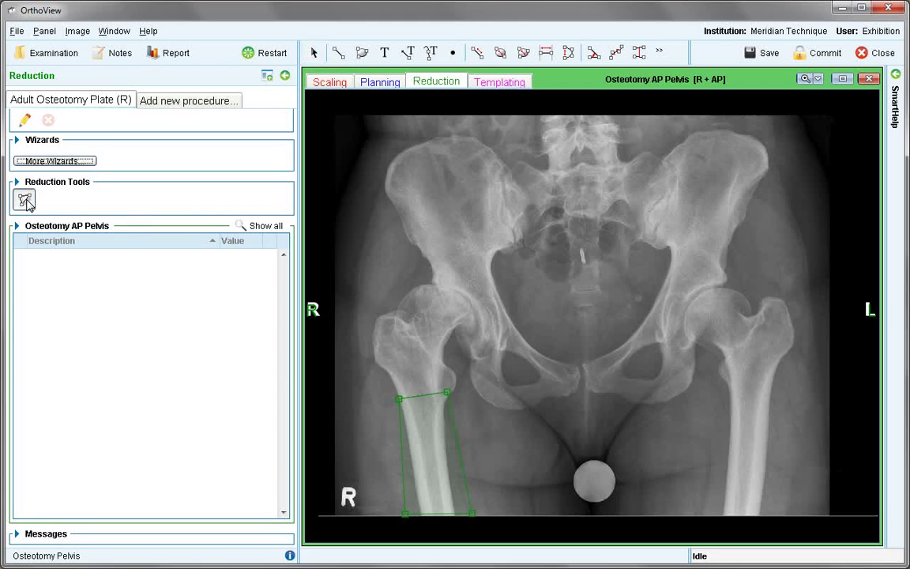
click(399, 399)
click(392, 379)
click(380, 369)
click(361, 335)
click(376, 308)
click(393, 299)
click(412, 283)
click(436, 284)
click(451, 289)
click(465, 299)
click(472, 313)
click(464, 346)
click(461, 381)
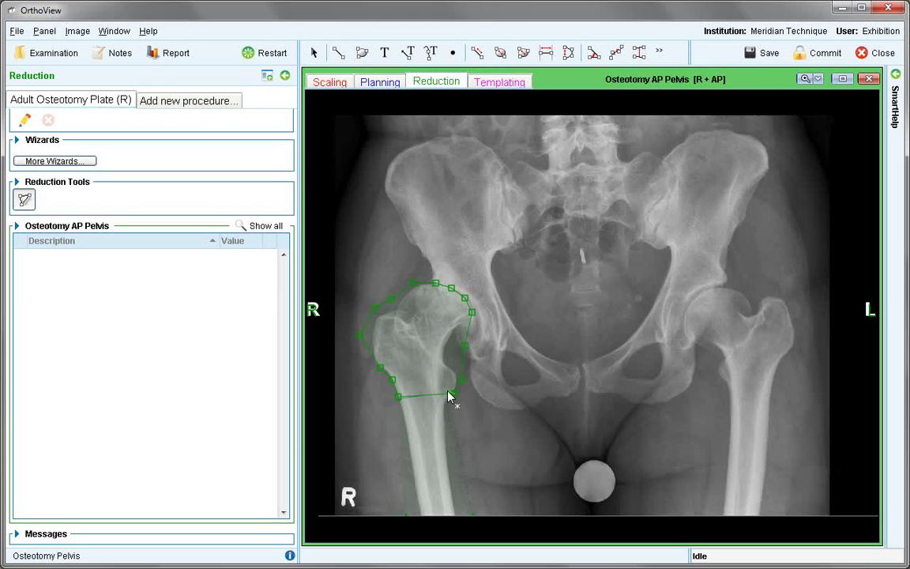
click(448, 392)
Colour the proximal fragment blue and rotate it into its reduced position
right_click(451, 382)
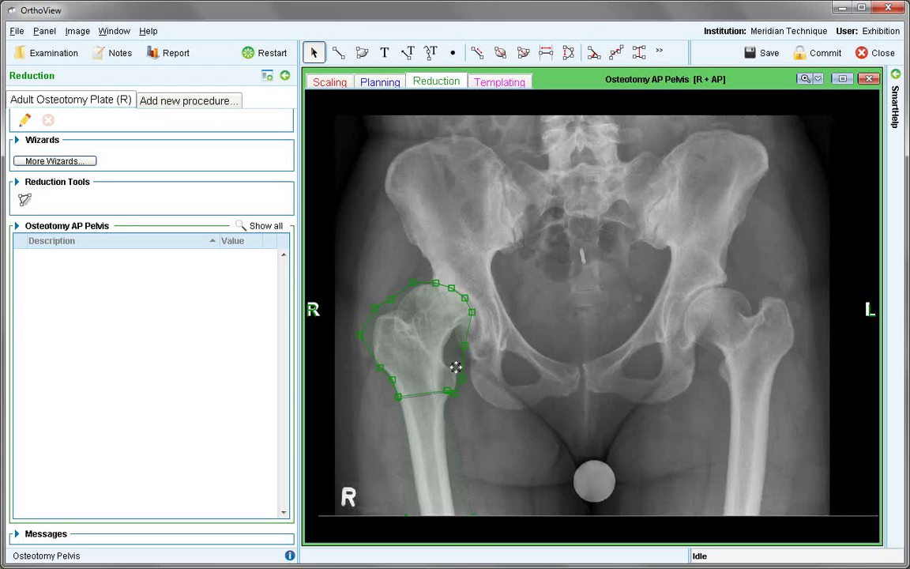
right_click(453, 368)
mouse_move(546, 481)
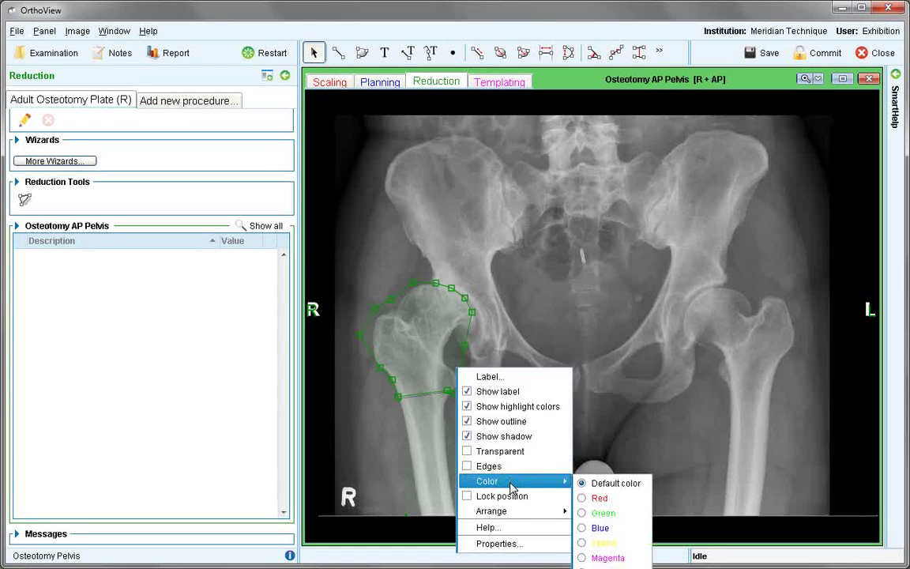
click(612, 528)
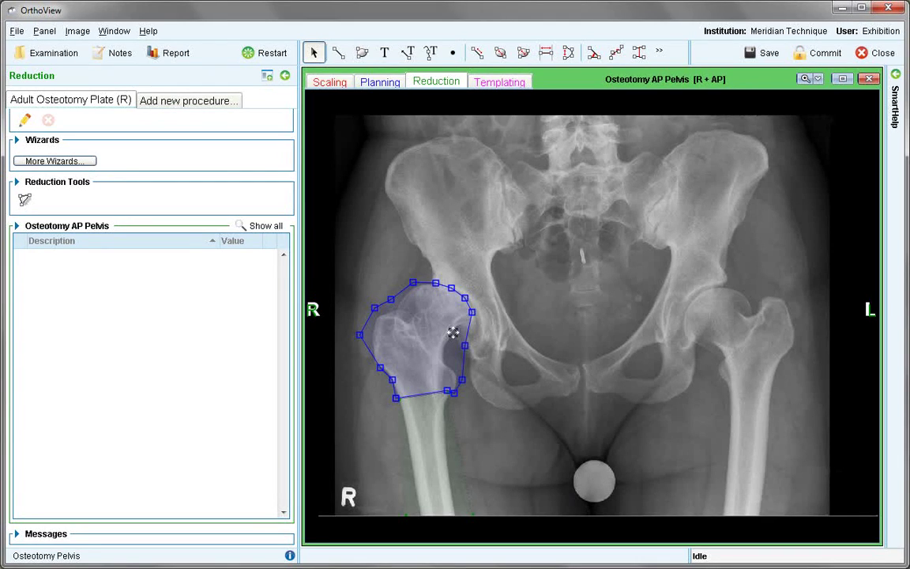
drag(457, 327, 523, 386)
drag(431, 295, 450, 322)
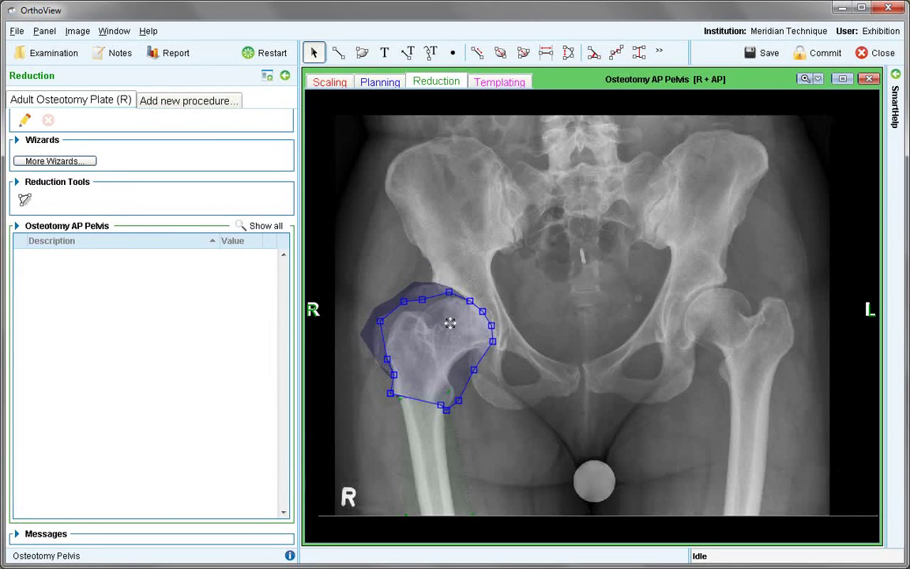
Nudge the shaft fragment slightly up and right to sit beneath the proximal fragment
click(426, 461)
drag(423, 466, 421, 459)
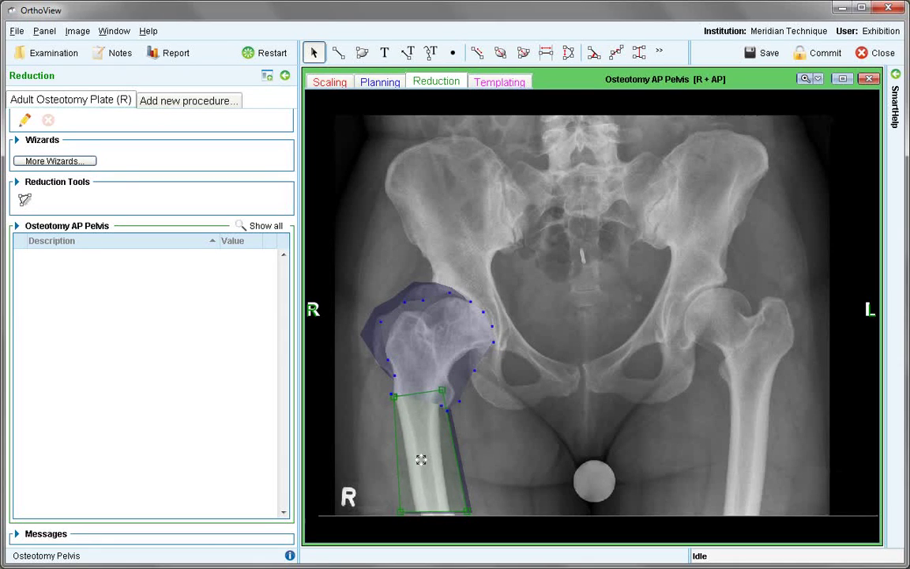
drag(421, 460, 424, 458)
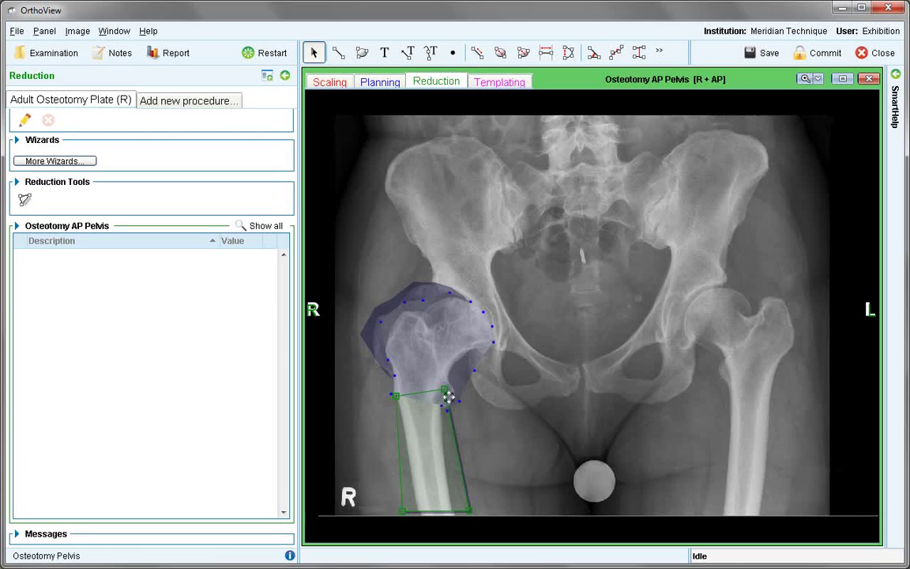
Measure the 23.5° angle at the osteotomy, adjusting its arm to fit the wedge
click(594, 52)
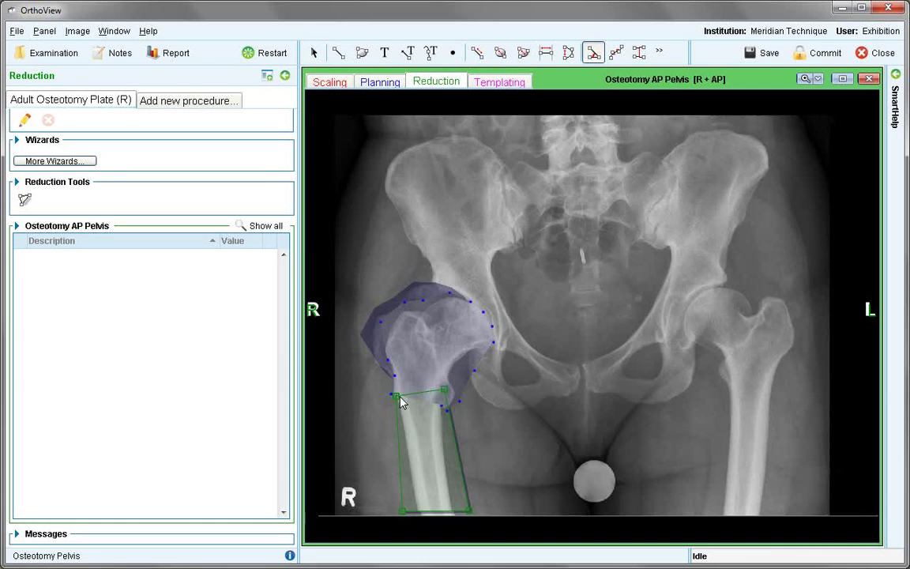
drag(403, 399, 451, 410)
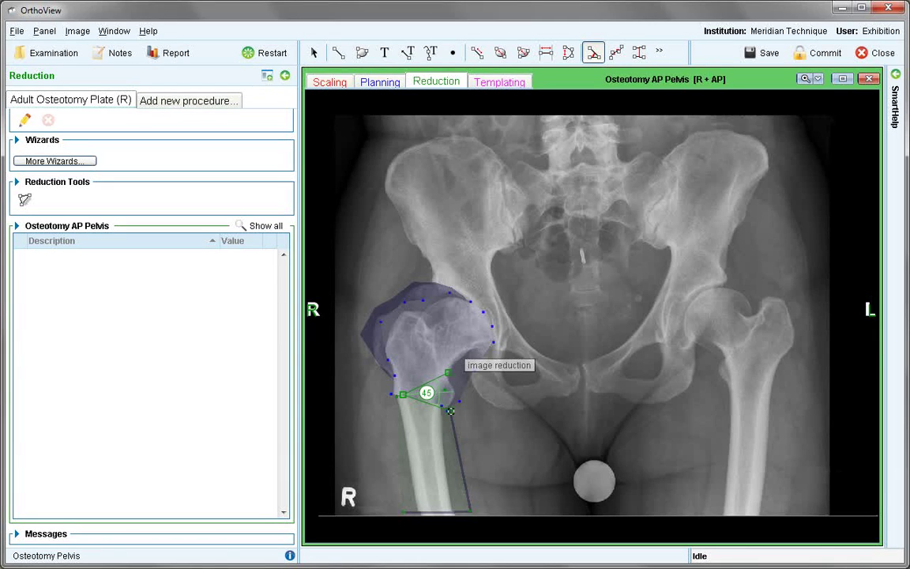
key(Escape)
drag(442, 371, 458, 387)
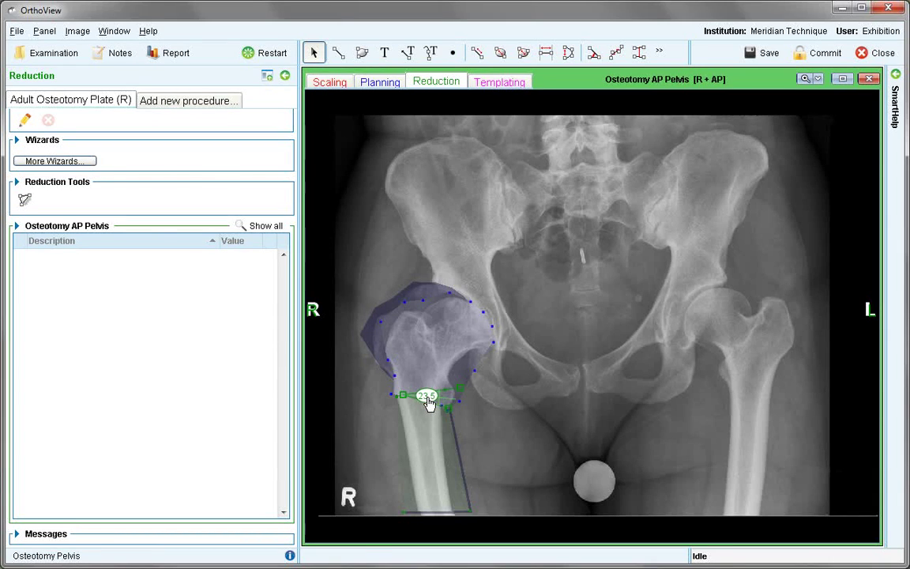
Label the angle measurement 'wedge angle' and move on to Templating
double_click(428, 400)
click(566, 458)
text(wedge angle)
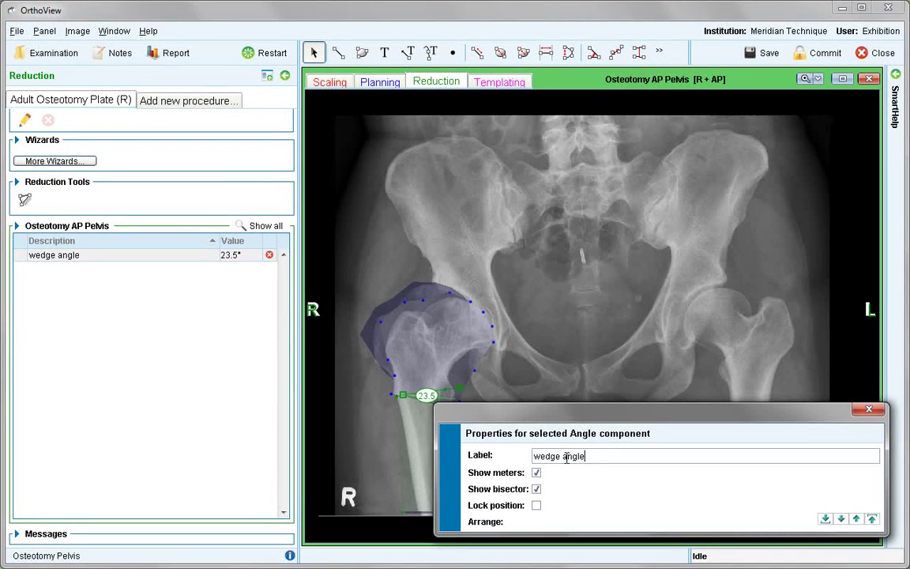
click(869, 409)
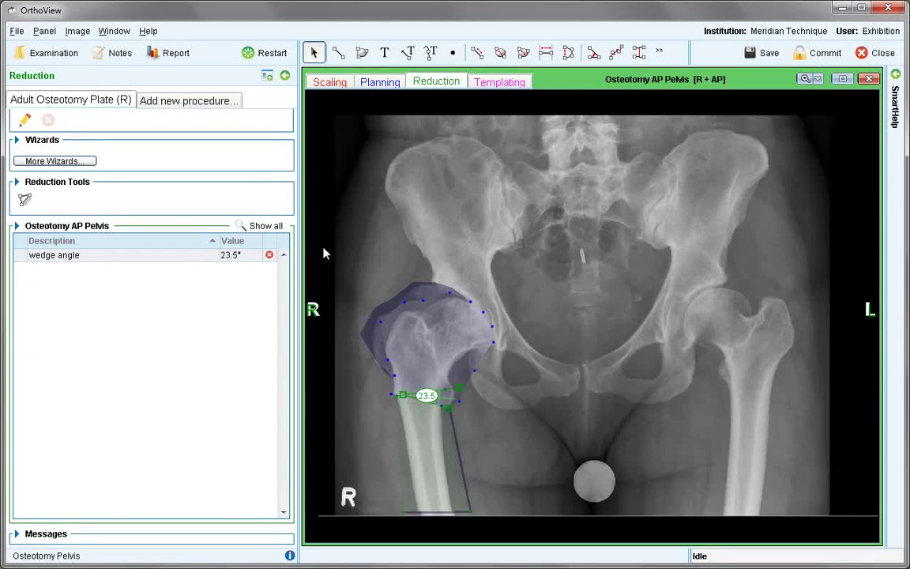
click(499, 82)
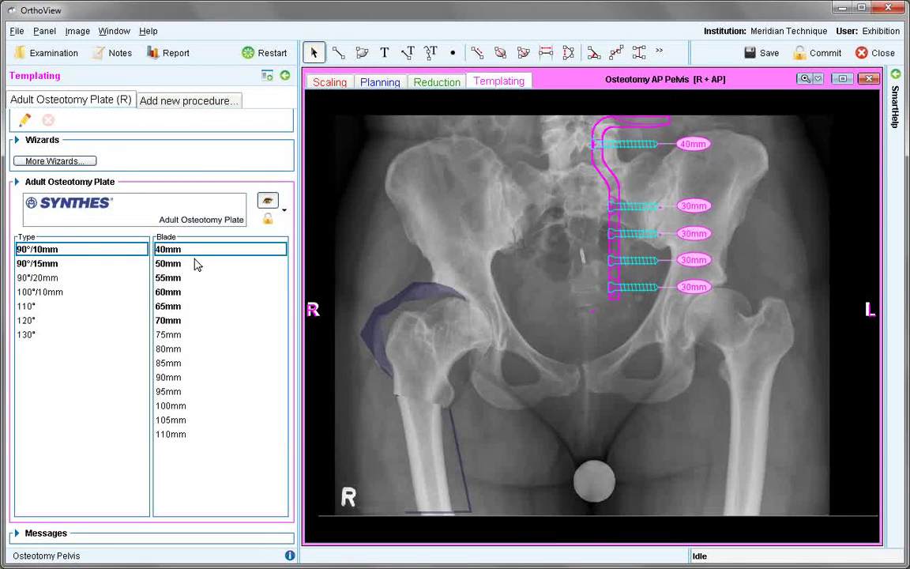
Place the Synthes 90°/10mm plate along the right femoral shaft with a 40mm blade
drag(619, 187, 383, 396)
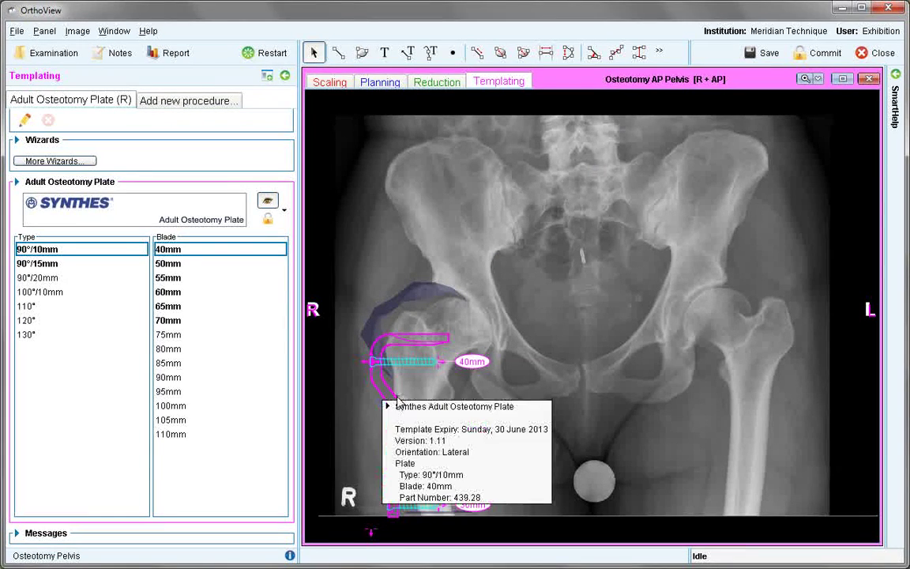
drag(388, 388, 455, 426)
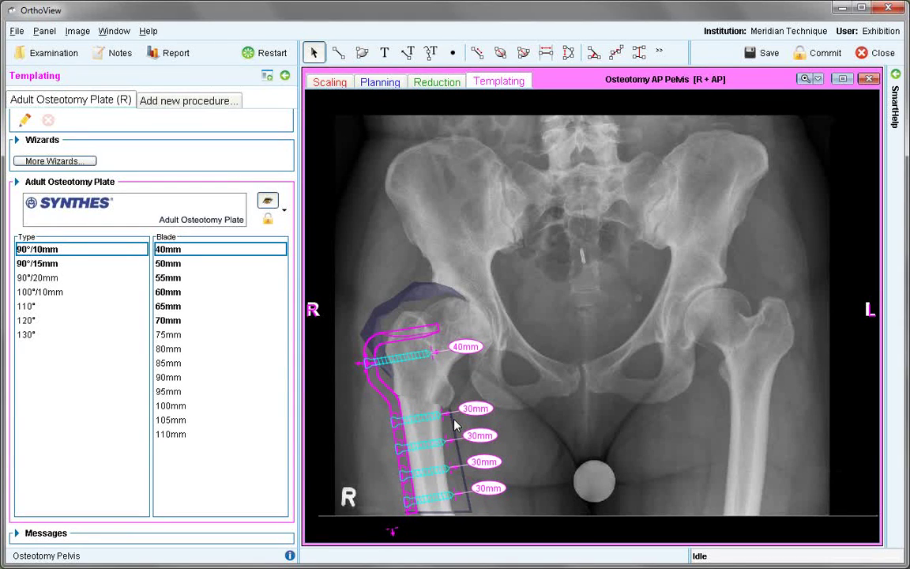
click(170, 266)
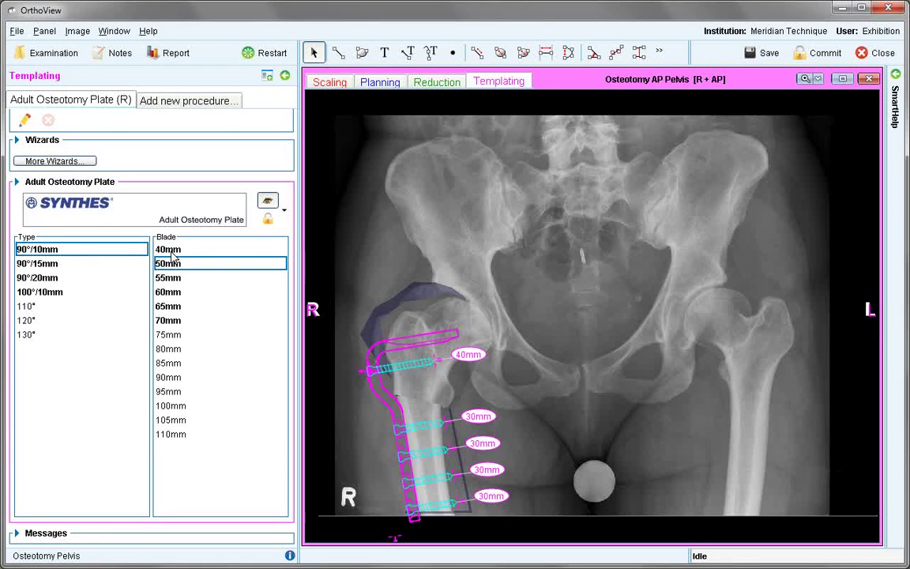
click(163, 249)
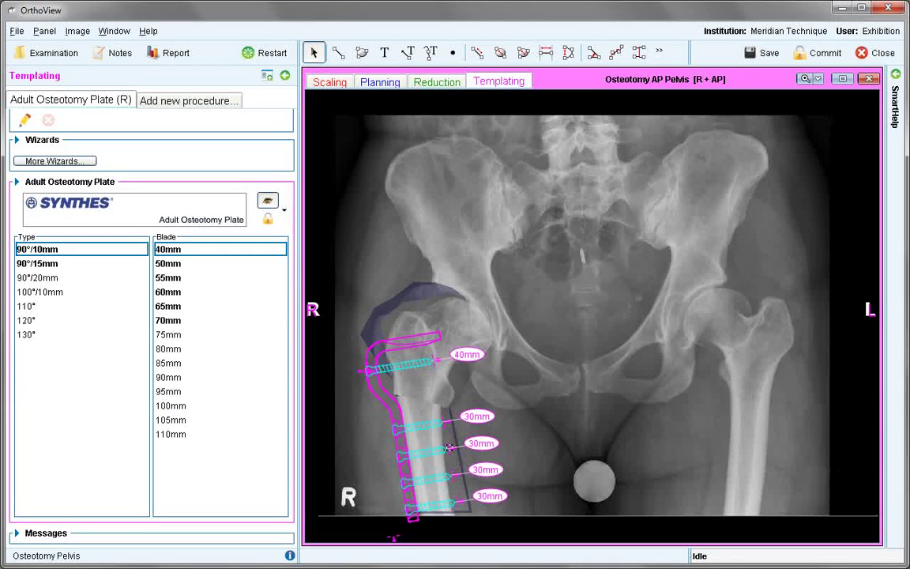
Shorten the shaft screws to 30, 28, 26 and 26 mm and remove the top 40mm screw
drag(448, 450, 448, 503)
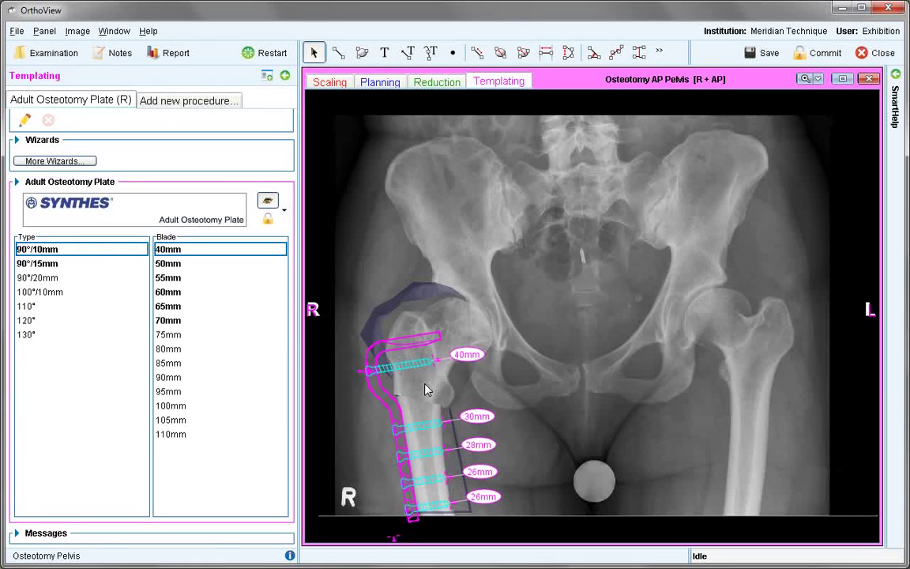
right_click(409, 366)
mouse_move(478, 391)
click(518, 392)
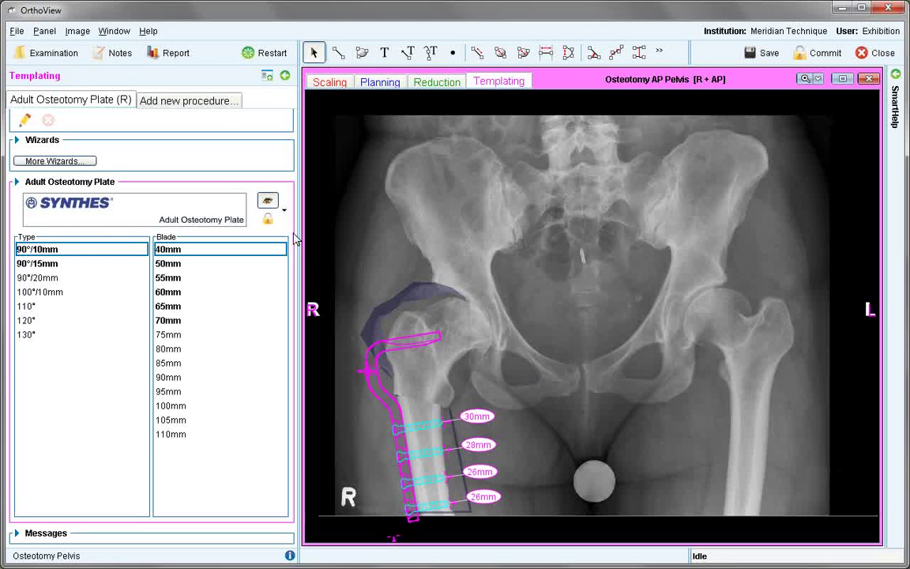
Show the planning report and scroll to the plate, 40mm blade and 23.5° wedge angle entries
click(169, 54)
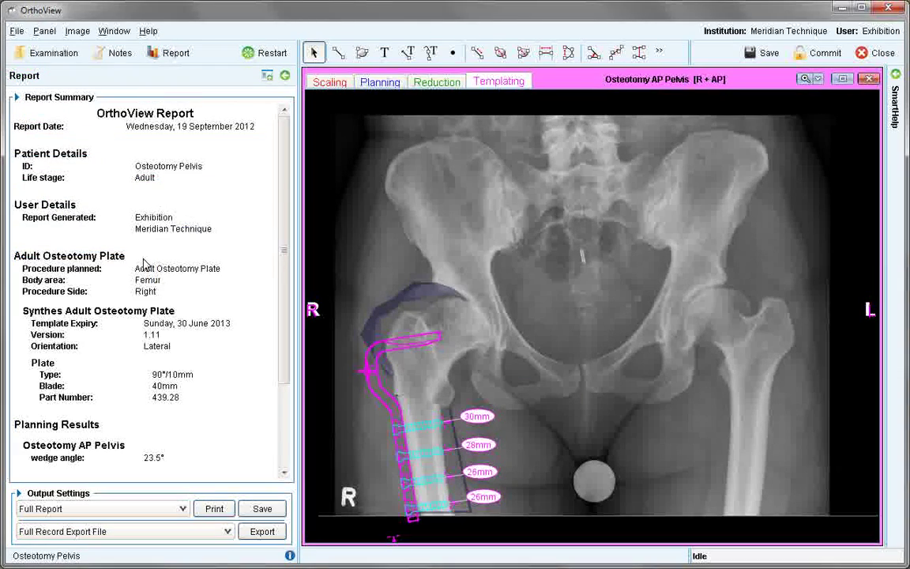
drag(289, 318, 287, 442)
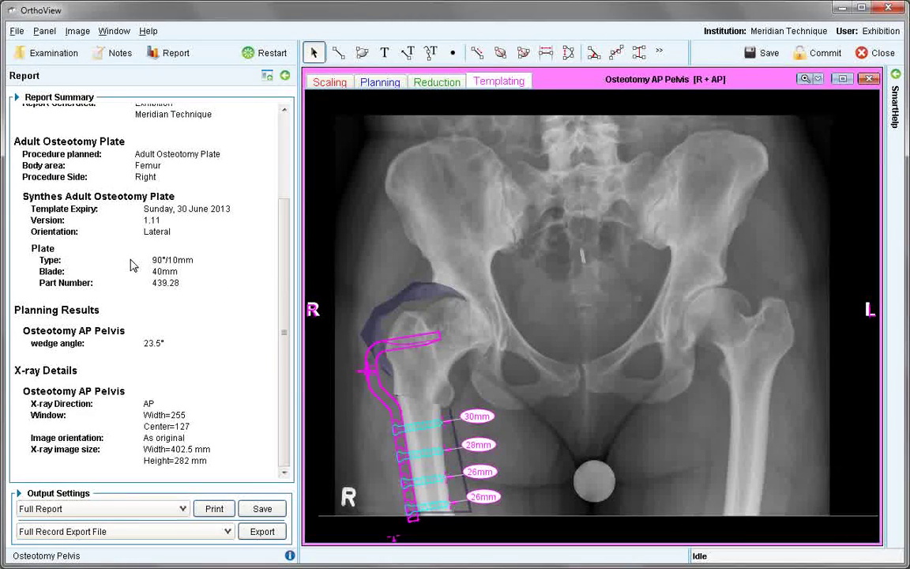